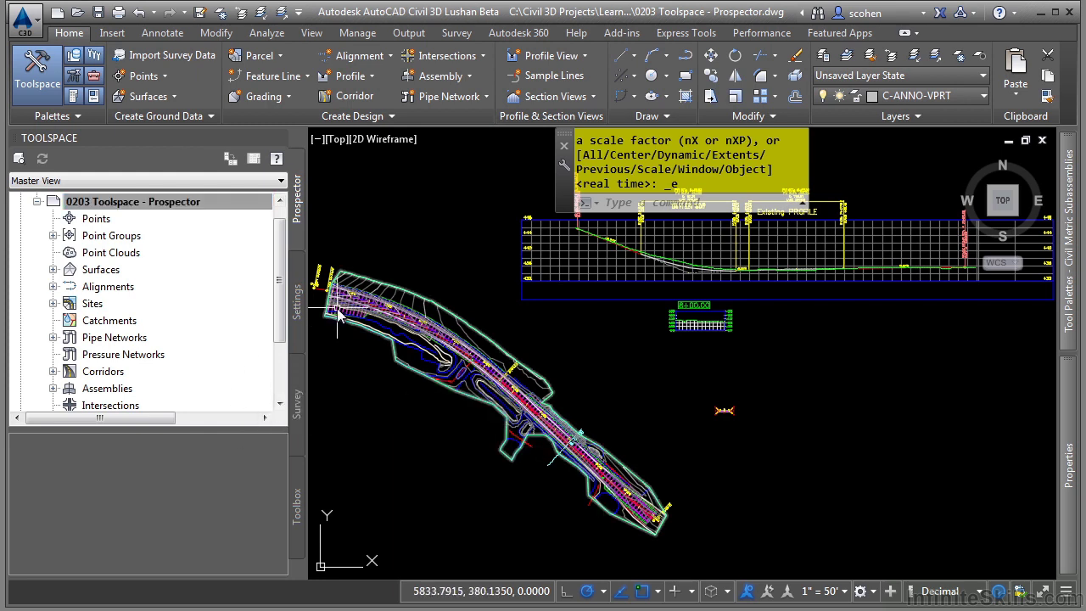
Expand the Surfaces collection down to the contents of the EG surface's Definition.
mouse_move(337, 311)
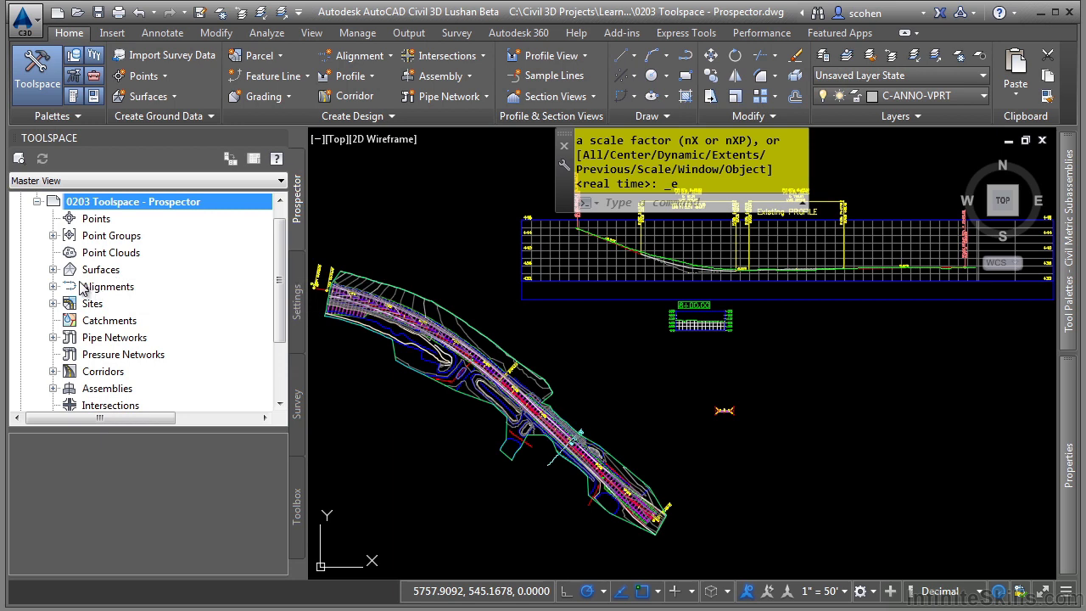
left_click(53, 269)
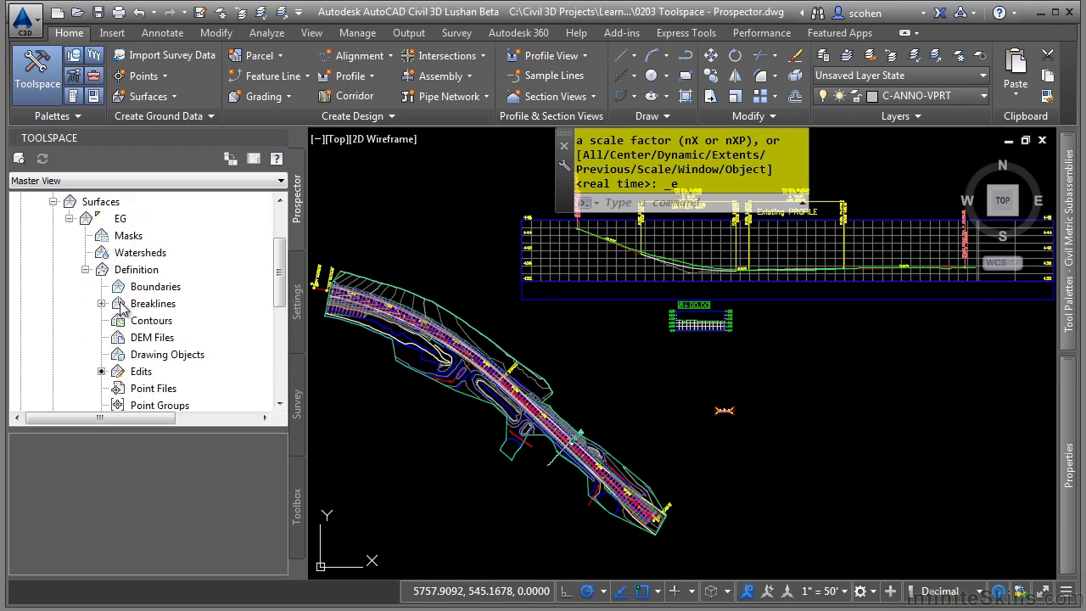
left_click(86, 270)
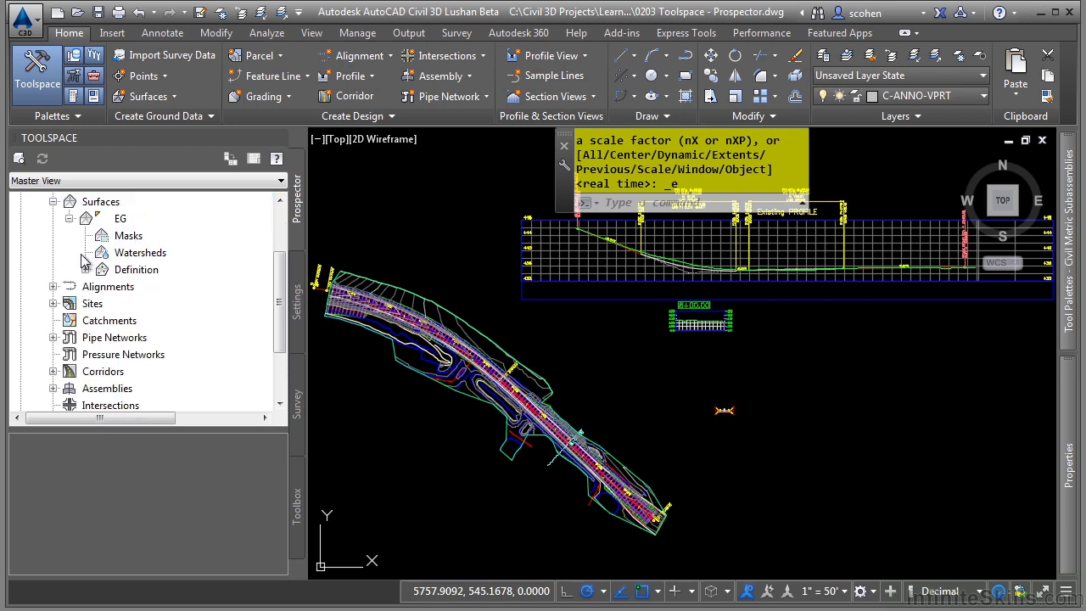
left_click(70, 219)
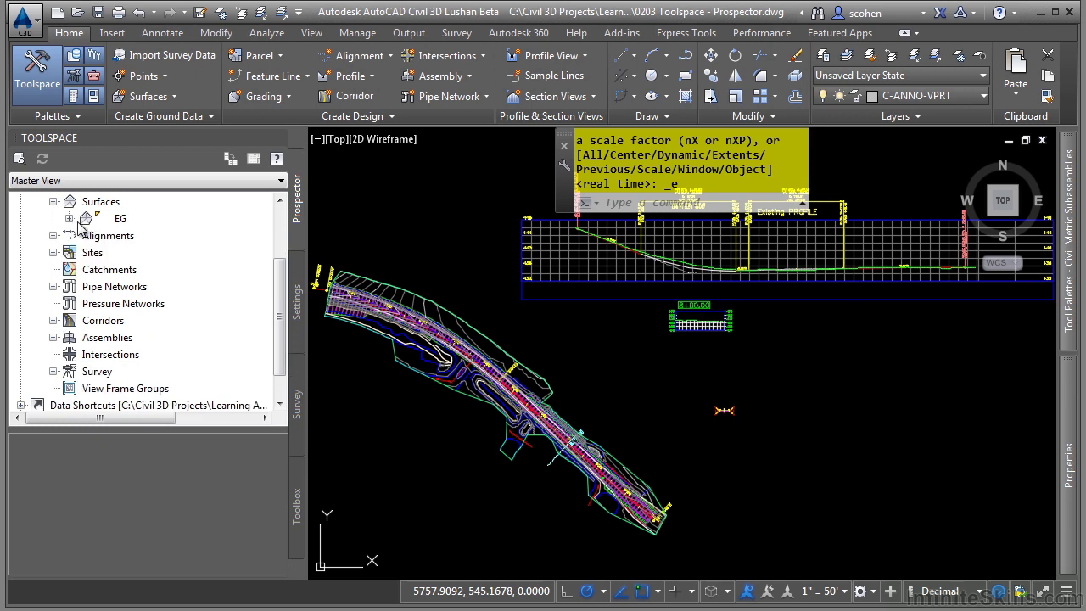
left_click(70, 219)
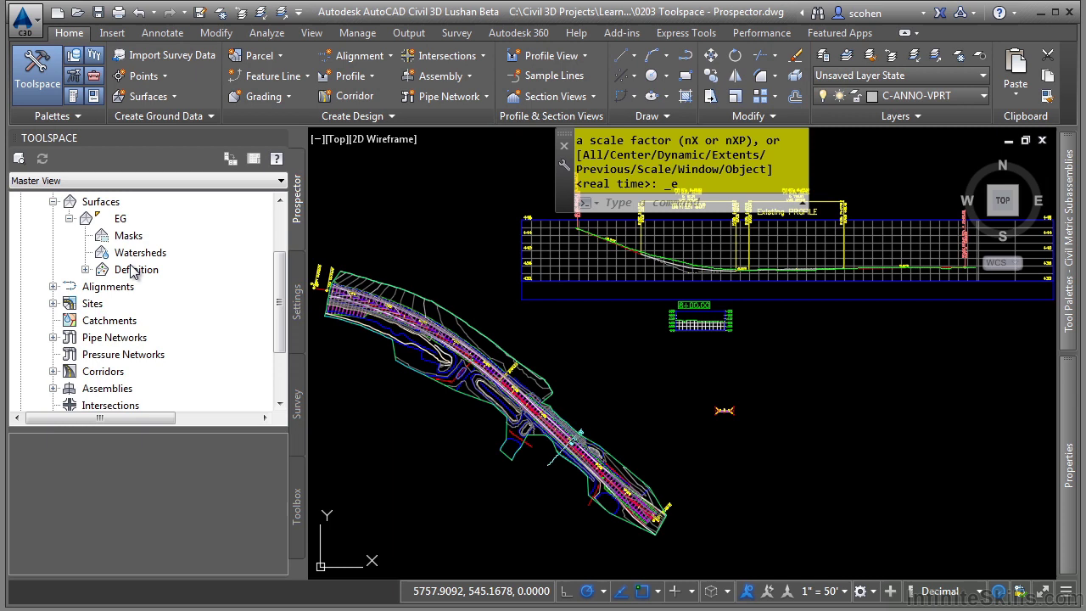
left_click(85, 270)
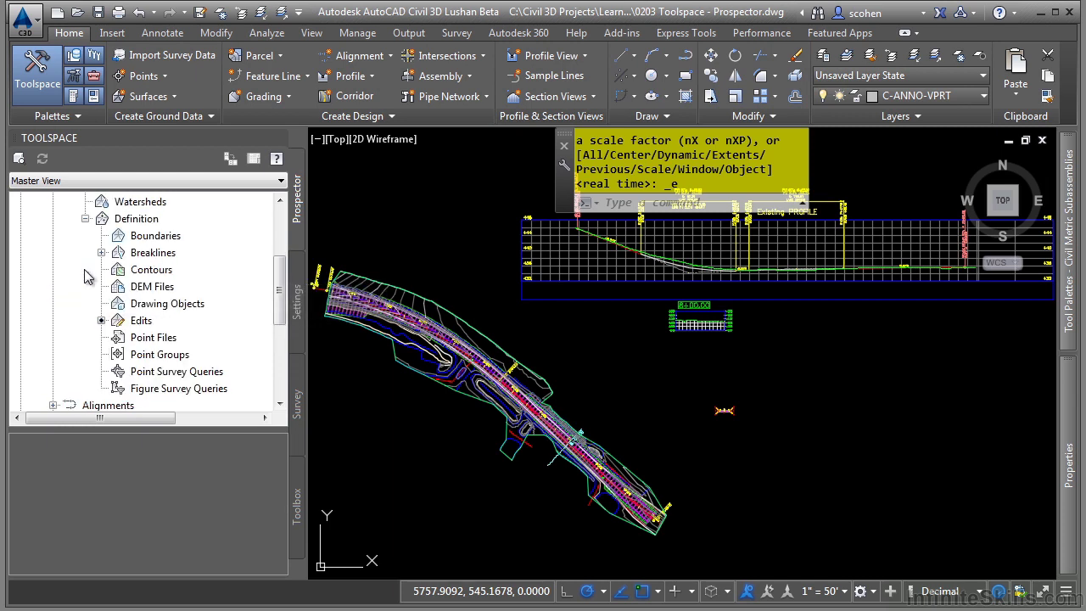
Inspect the EG surface's breakline sets and the individual entries of Existing 3D Breaklines, leaving Breaklines collapsed.
left_click(153, 256)
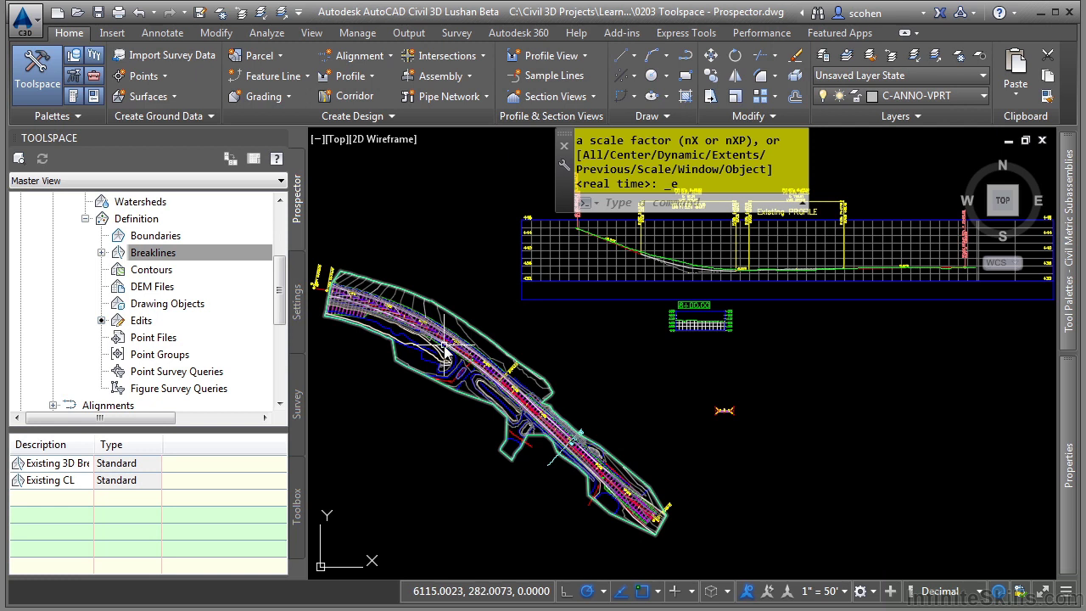
left_click(126, 256)
left_click(101, 252)
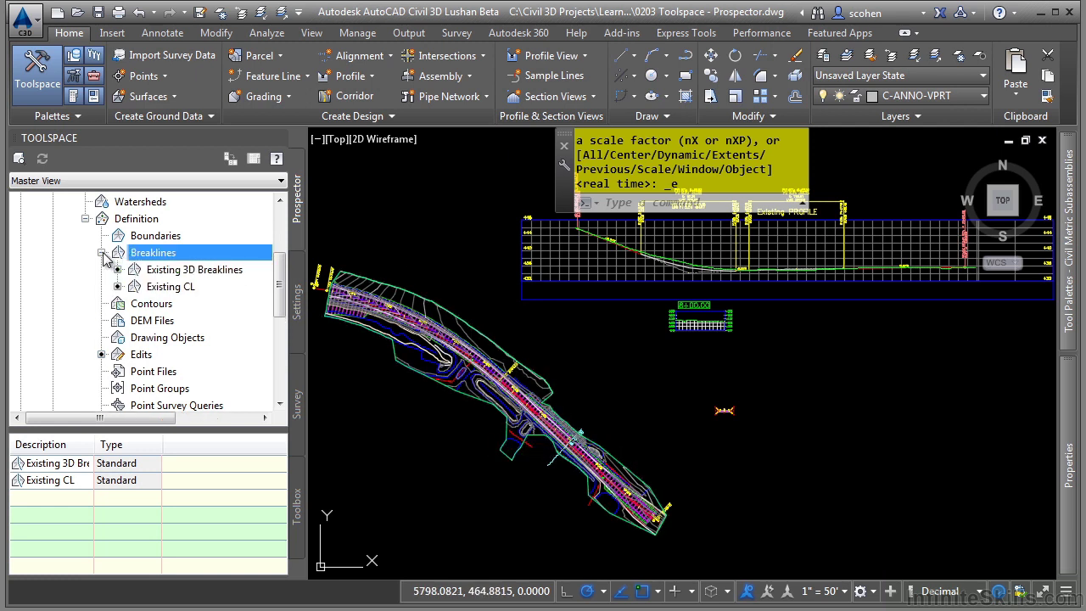
left_click(202, 270)
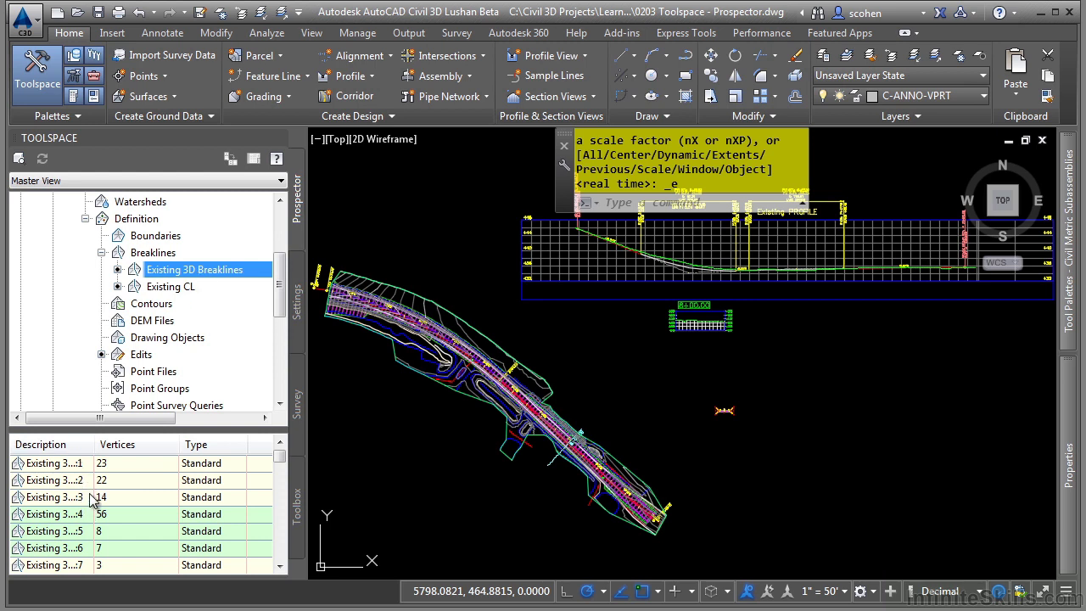
left_click(102, 254)
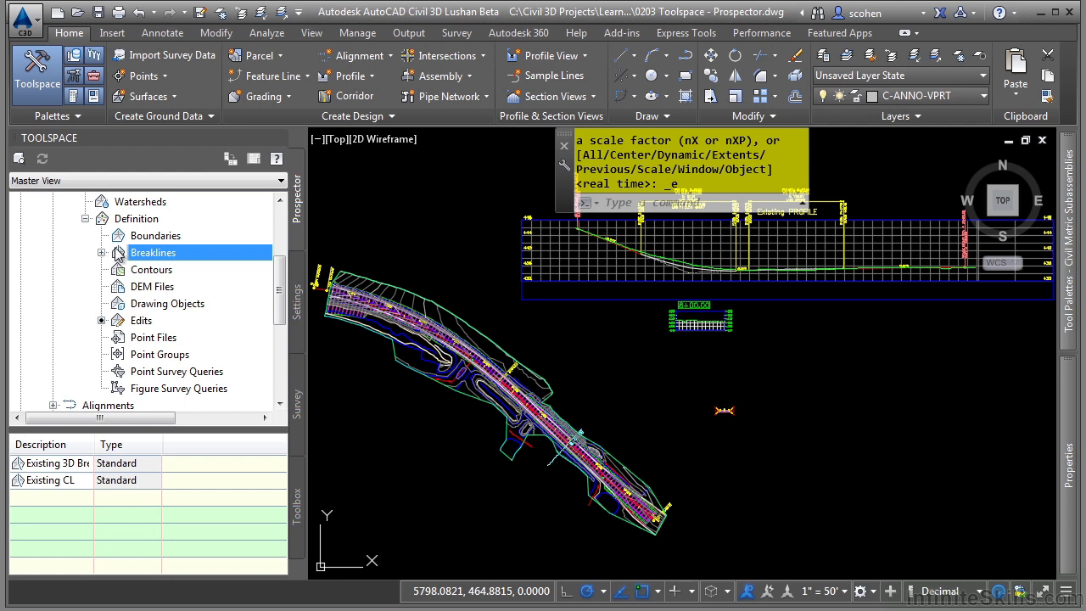
Review the commands available for the Breaklines node and for the Surfaces collection without running any.
right_click(160, 254)
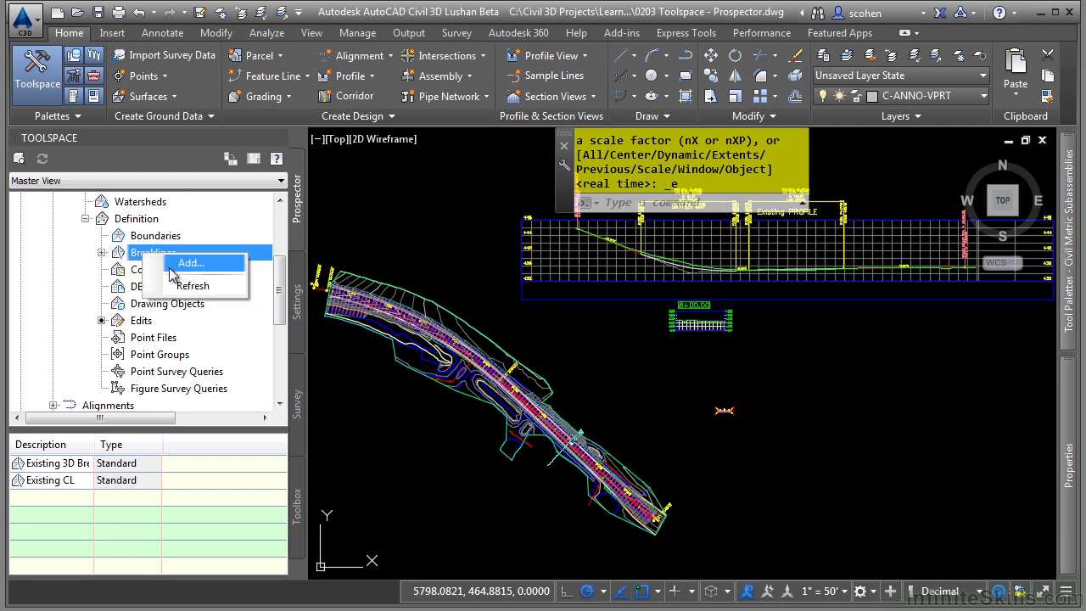
left_click(120, 258)
scroll(118, 263, "up", 2)
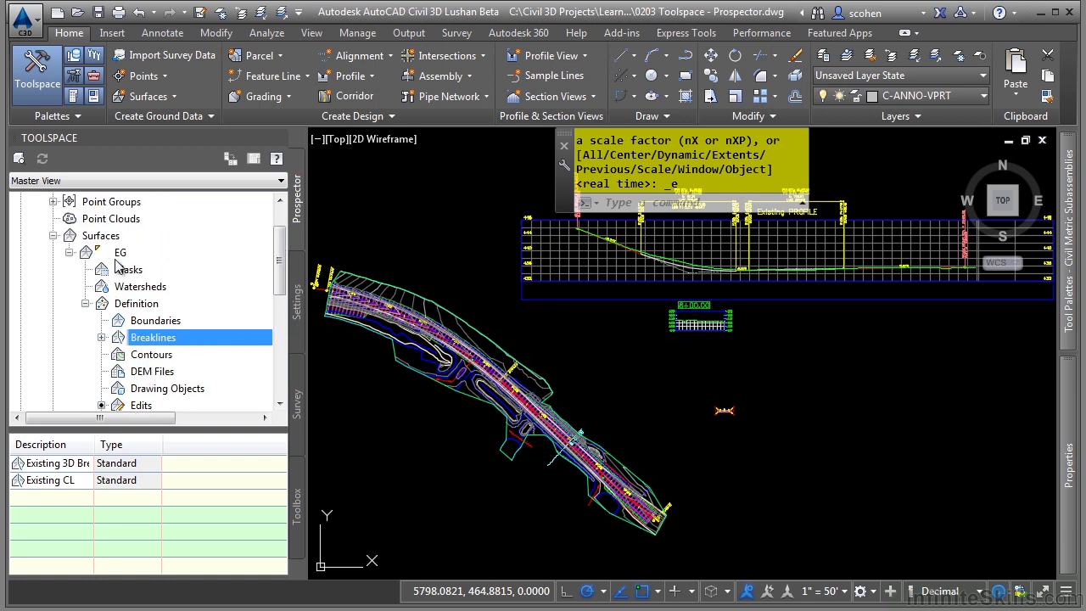
right_click(108, 237)
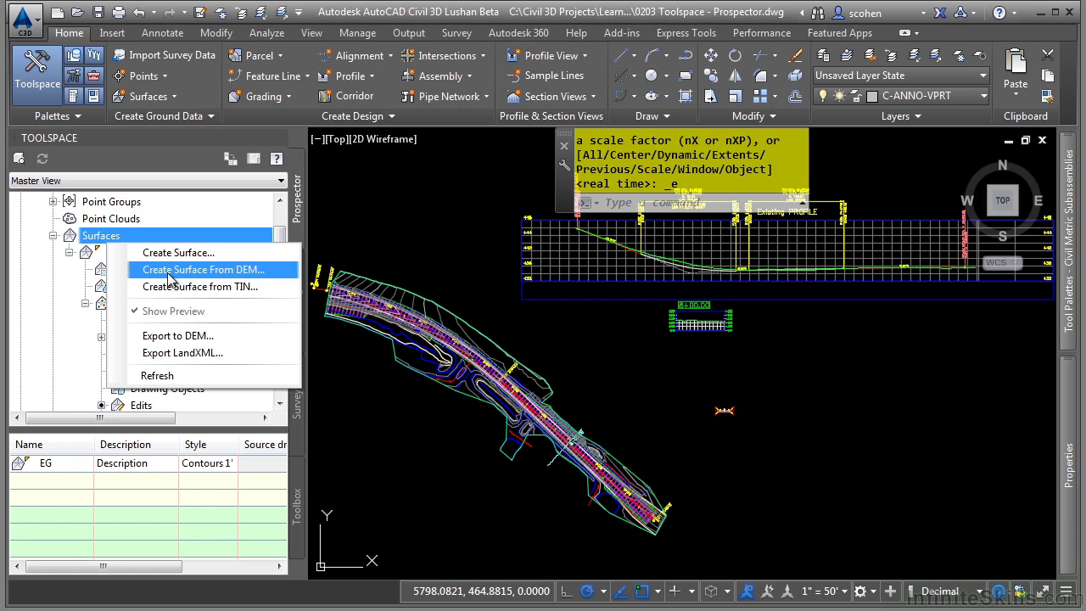
left_click(102, 241)
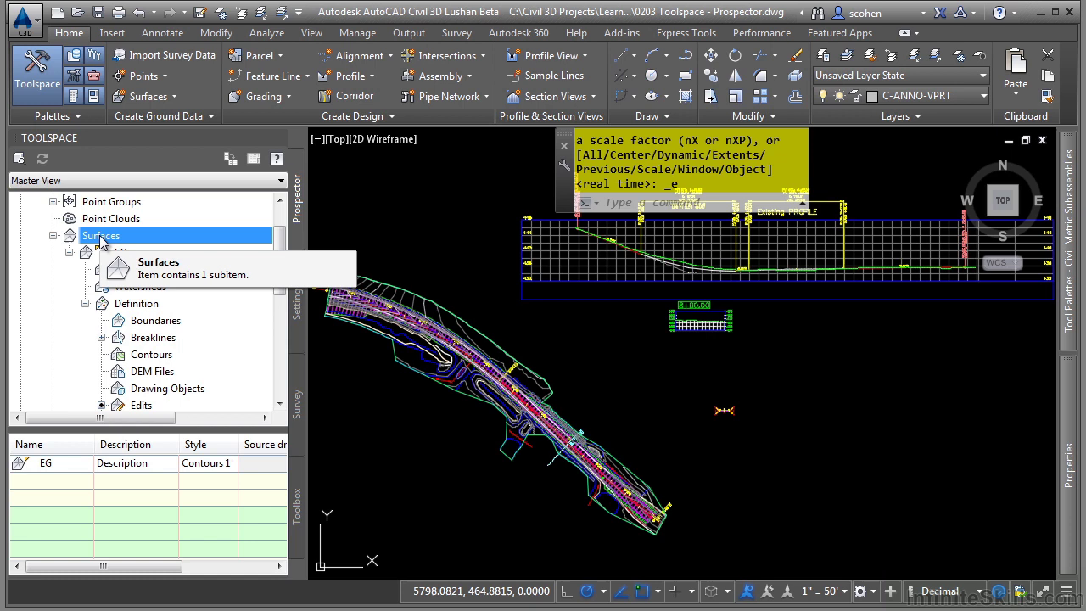
Enable the Toolspace item preview and orbit the EG surface's preview to a 3D angle.
left_click(19, 160)
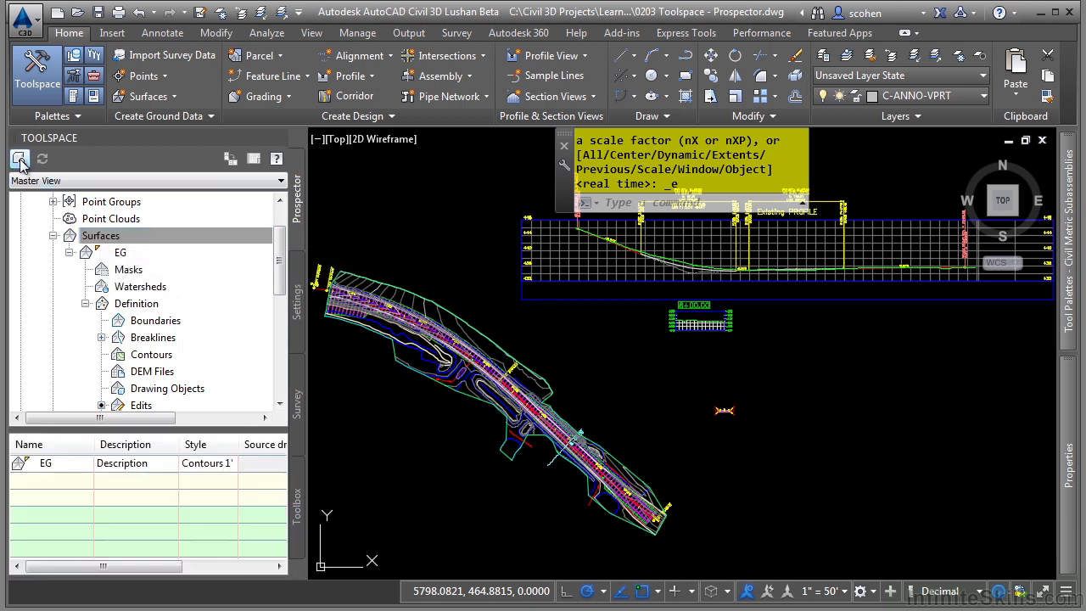
left_click(121, 252)
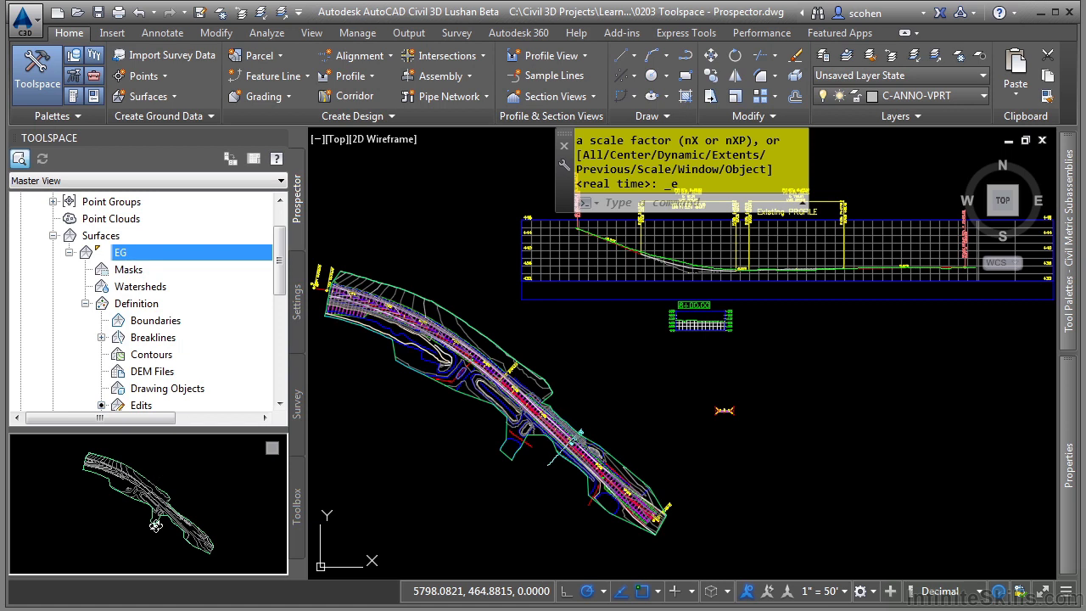
mouse_move(156, 526)
left_mouse_down()
mouse_move(163, 463)
mouse_move(171, 521)
mouse_move(136, 535)
left_mouse_up()
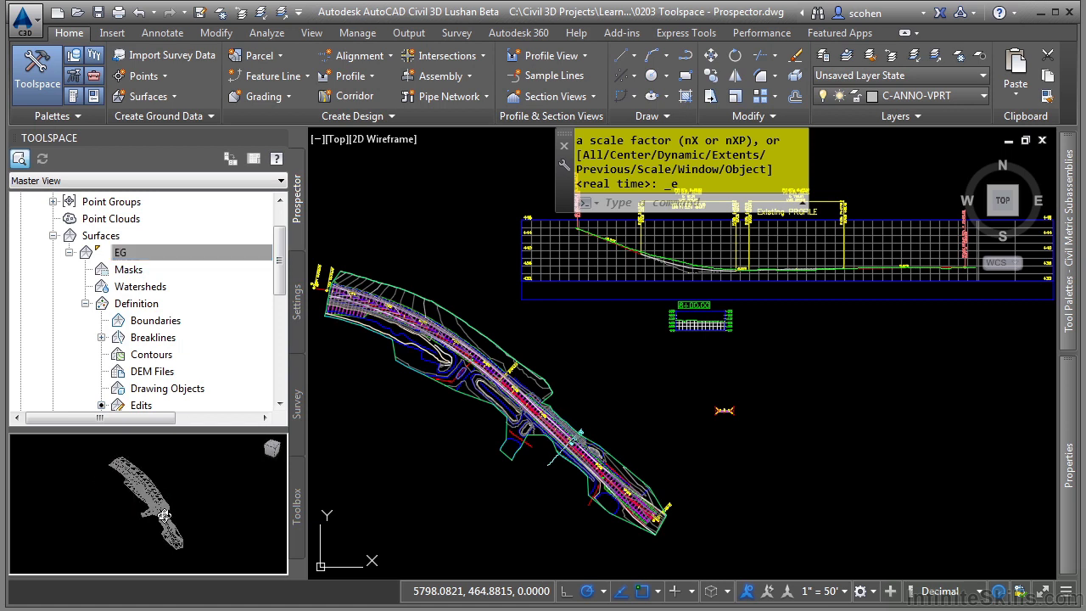
Review the commands available for the EG surface and the Surfaces collection, and collapse the Surfaces collection.
right_click(123, 254)
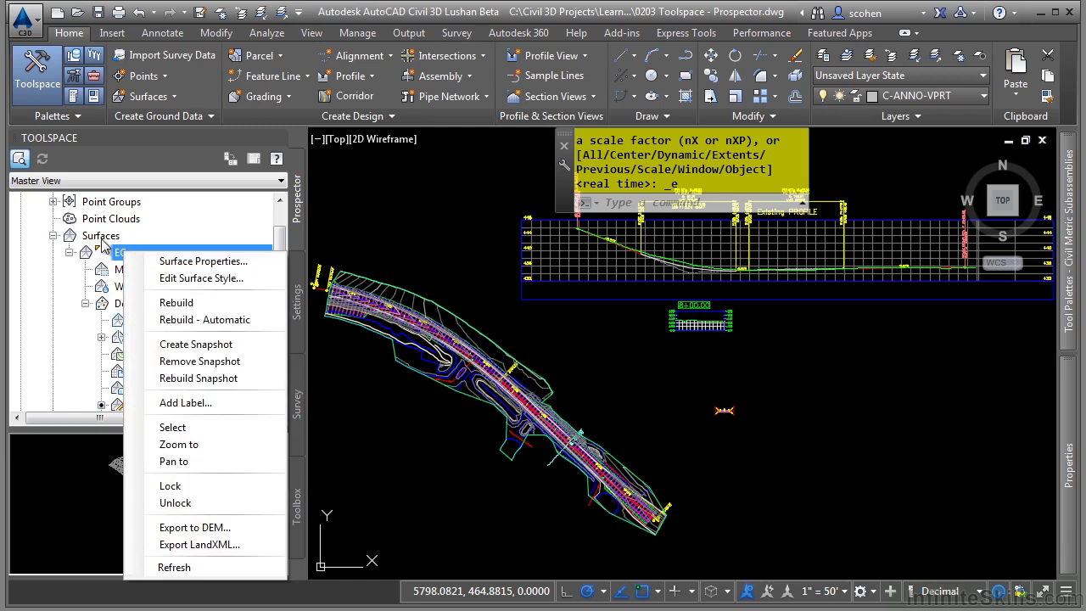
left_click(117, 249)
left_click(100, 236)
right_click(100, 236)
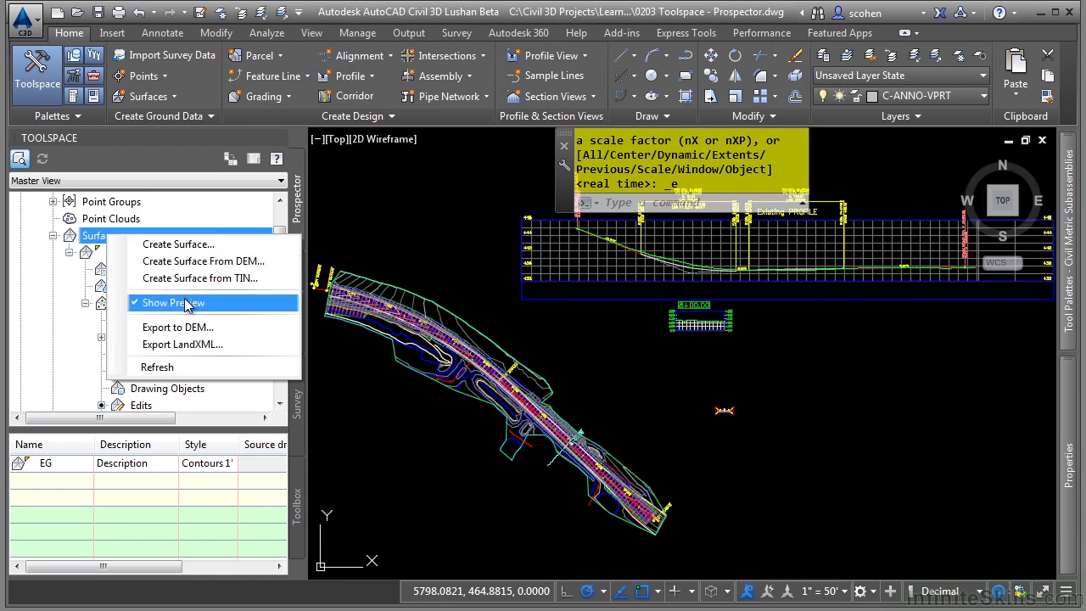
left_click(54, 236)
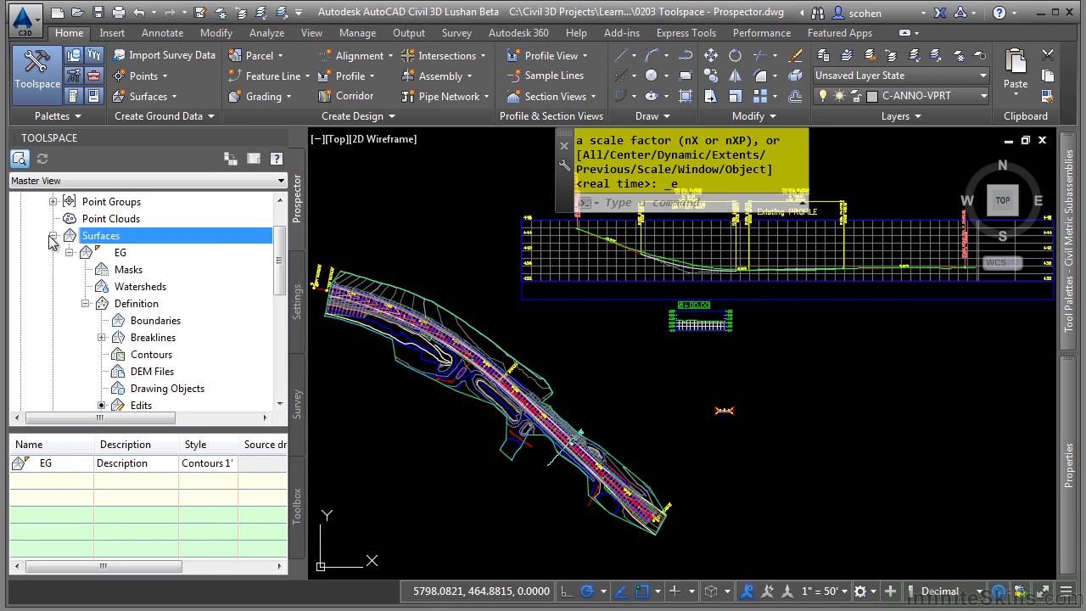
left_click(54, 236)
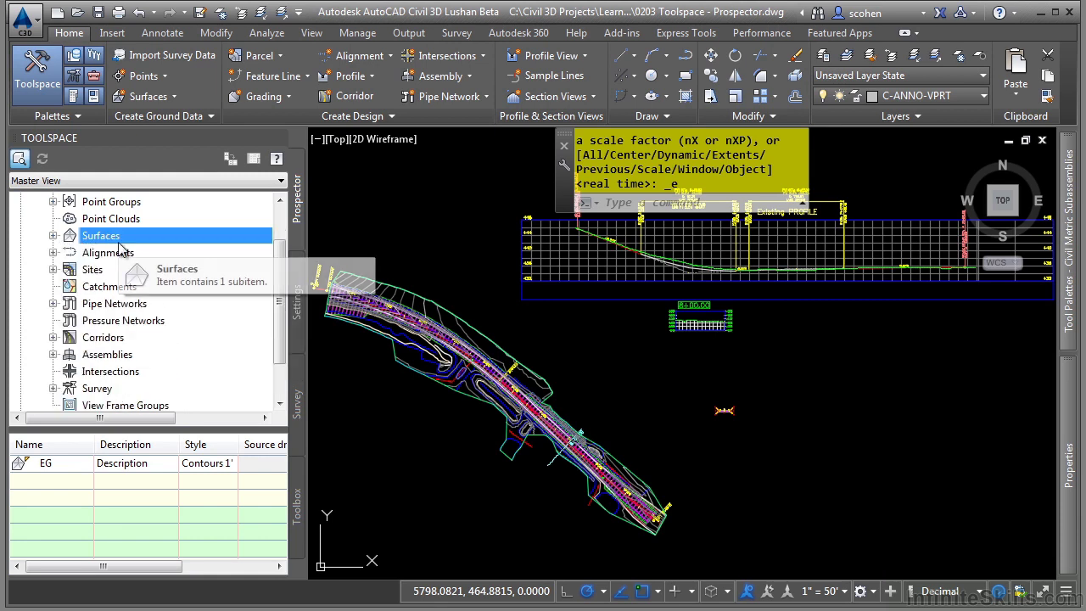
Find the Existing alignment among the centerline alignments and select it in the drawing.
left_click(53, 253)
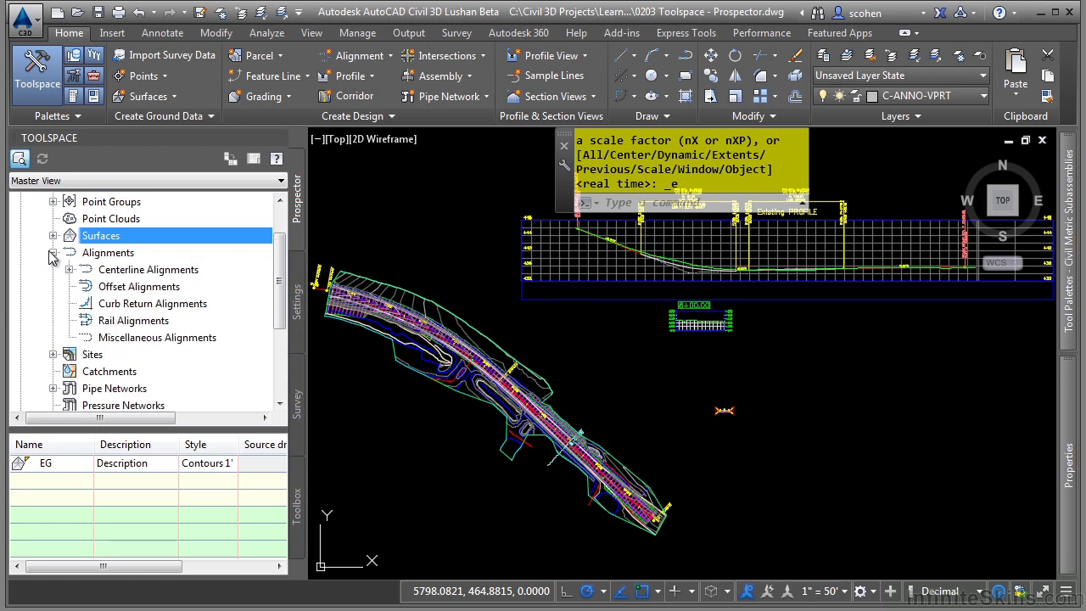
left_click(69, 270)
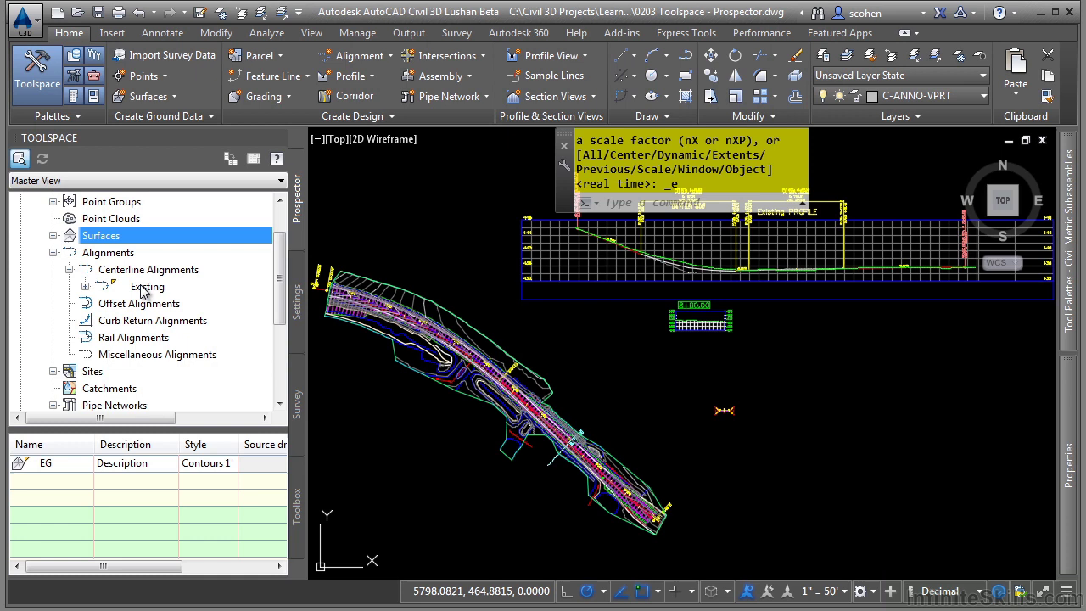
mouse_move(141, 291)
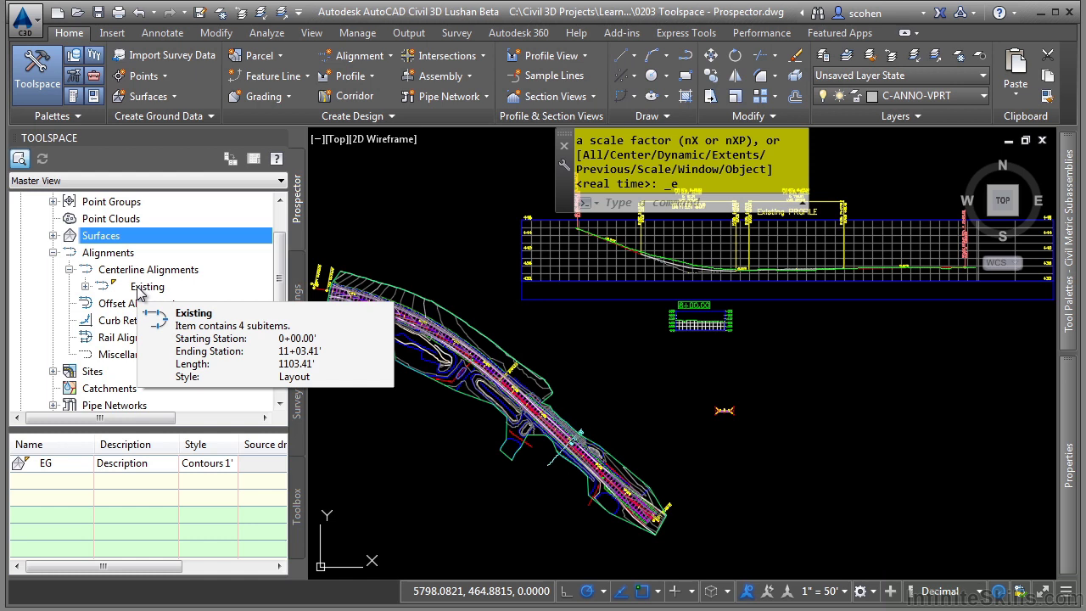
right_click(139, 289)
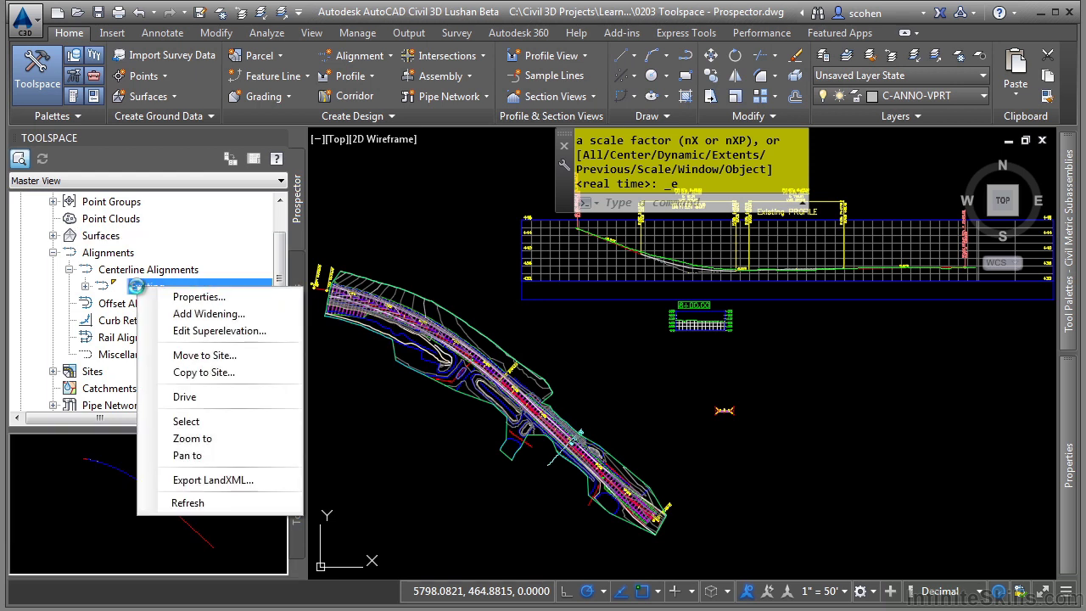
left_click(186, 421)
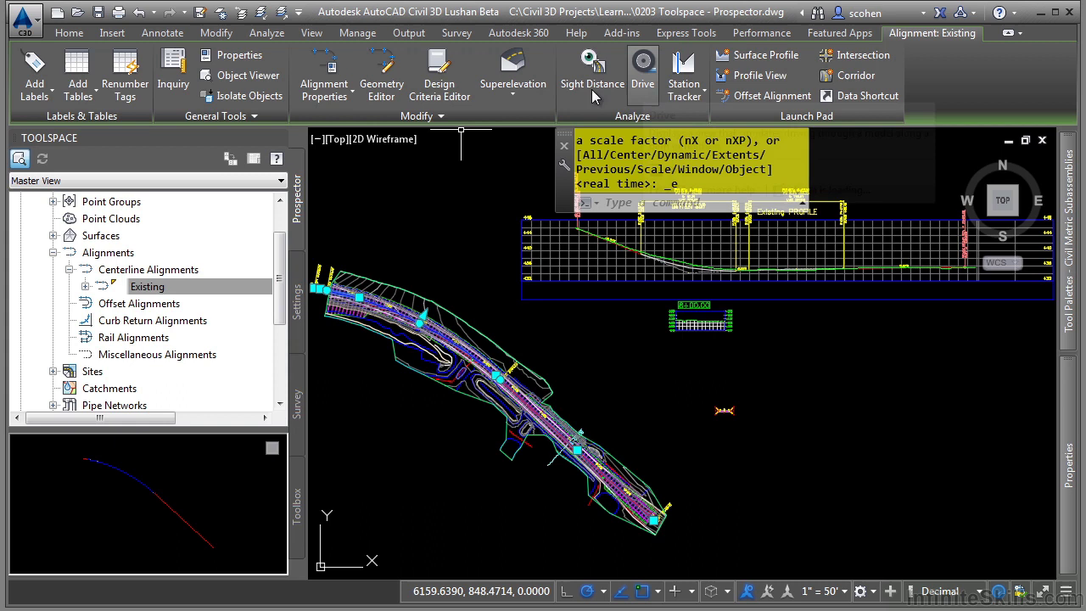
Expand the Existing alignment's Profiles and Profile Views, and check its Sample Line Groups.
left_click(85, 286)
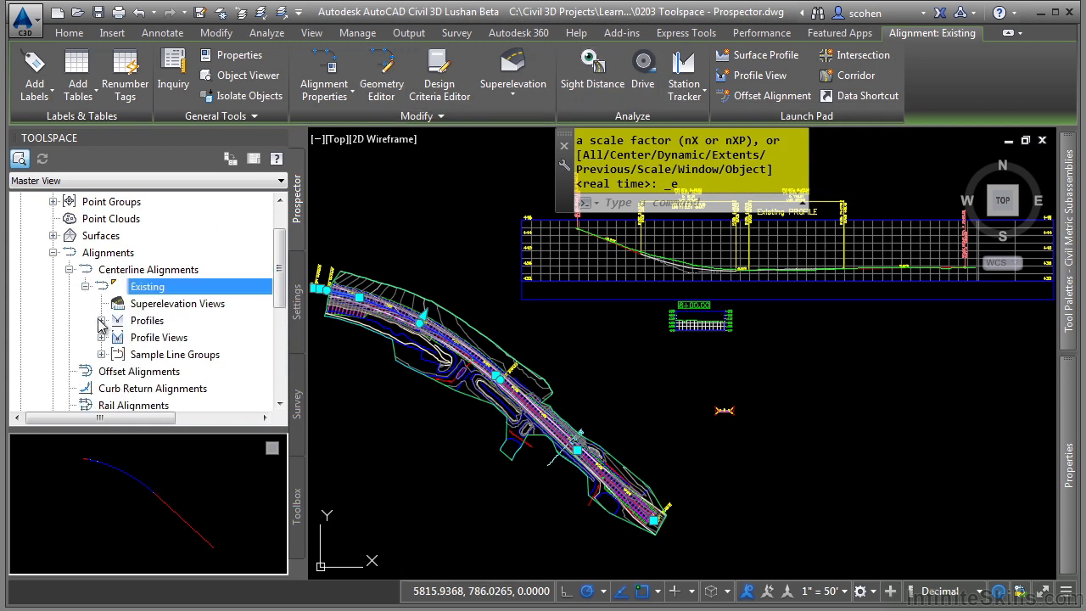
left_click(101, 321)
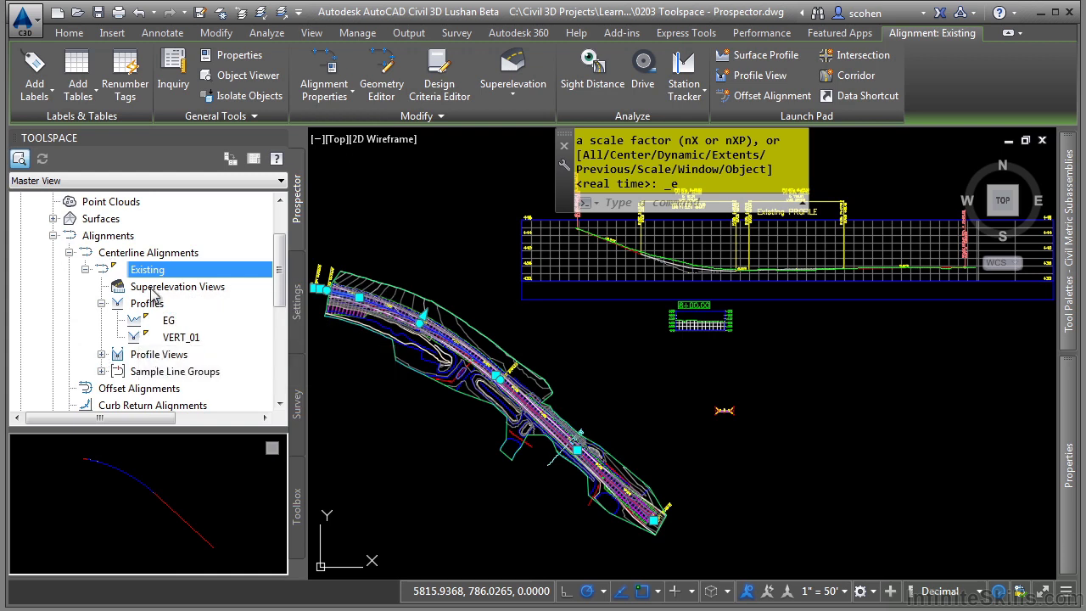
left_click(102, 353)
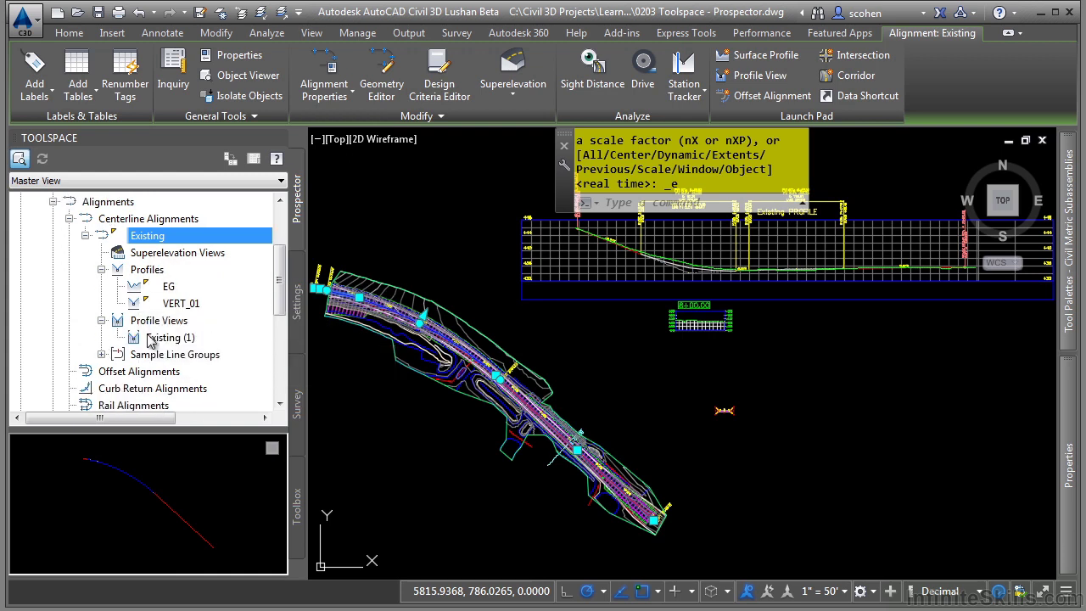
left_click(102, 353)
left_click(102, 269)
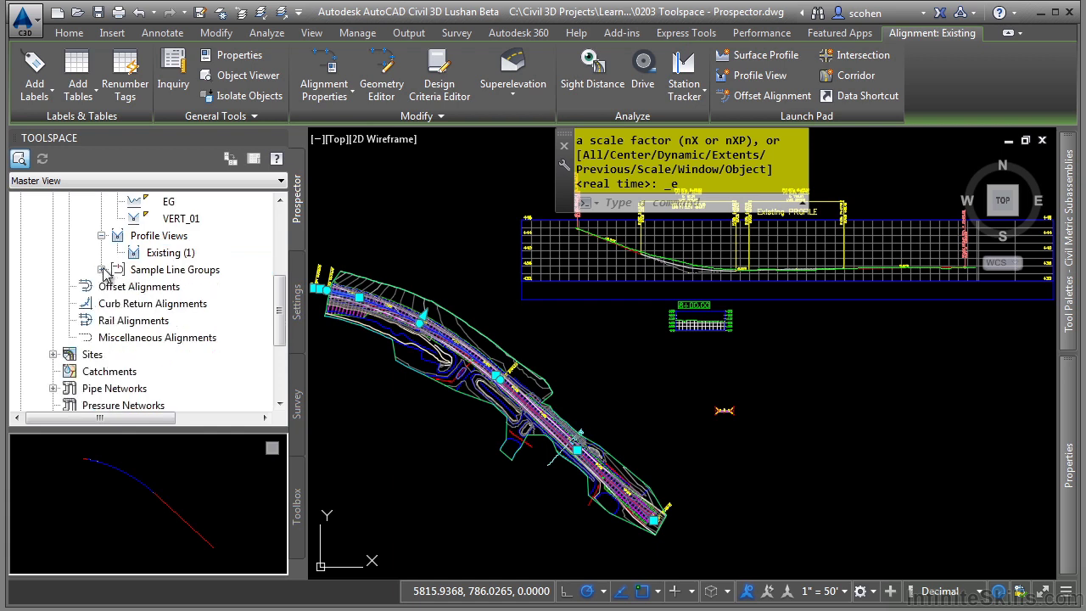
scroll(93, 268, "up", 3)
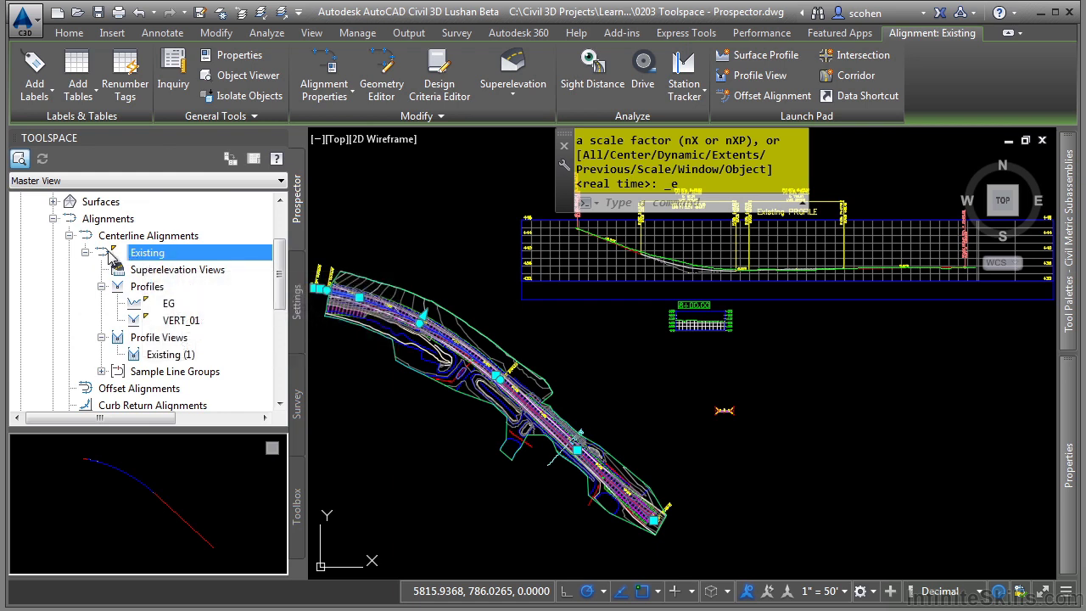
Highlight the Existing alignment's EG and VERT_01 profiles and its Existing (1) profile view in turn.
mouse_move(117, 260)
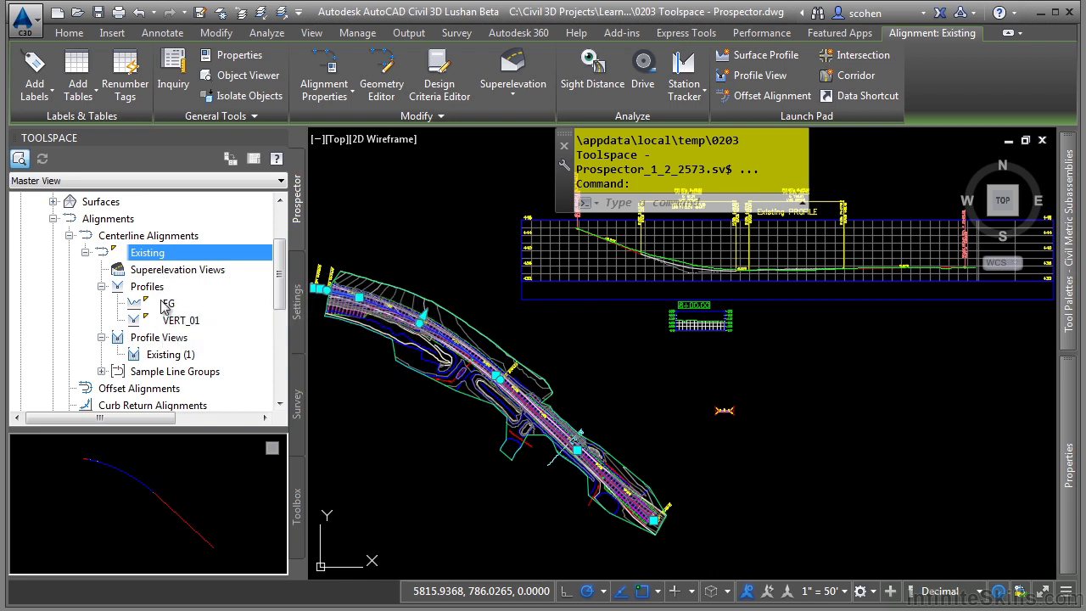
left_click(157, 305)
left_click(182, 322)
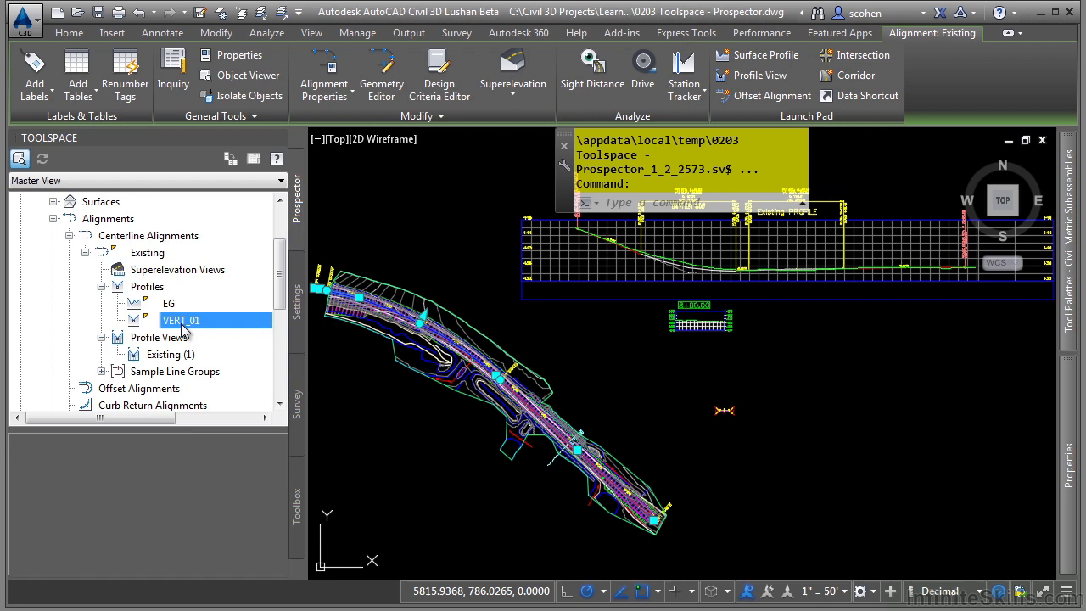
left_click(170, 356)
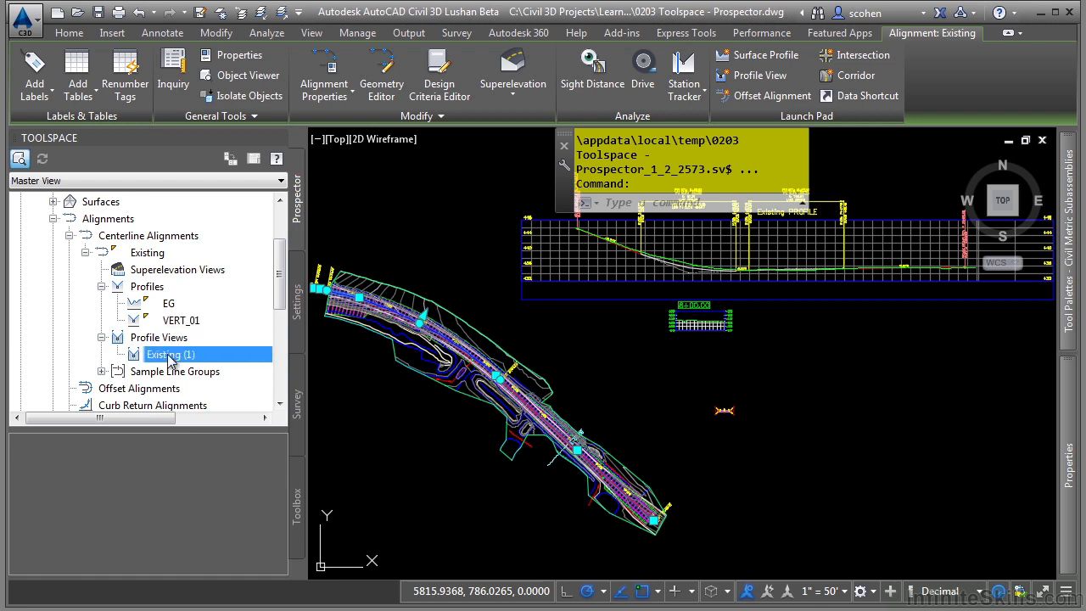